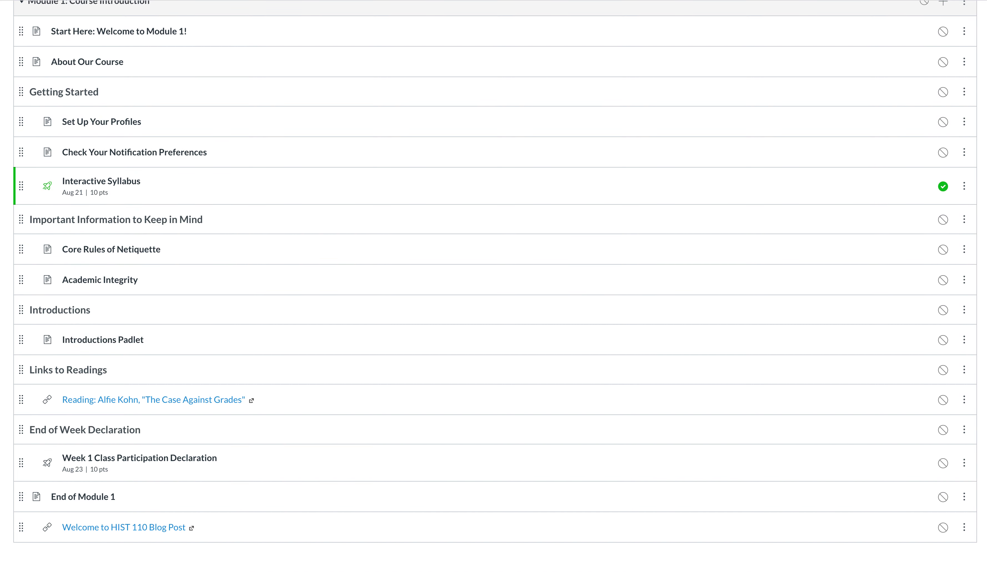
Open 'Welcome to HIST 110 Blog Post' from Module 1 in a new window
click(137, 531)
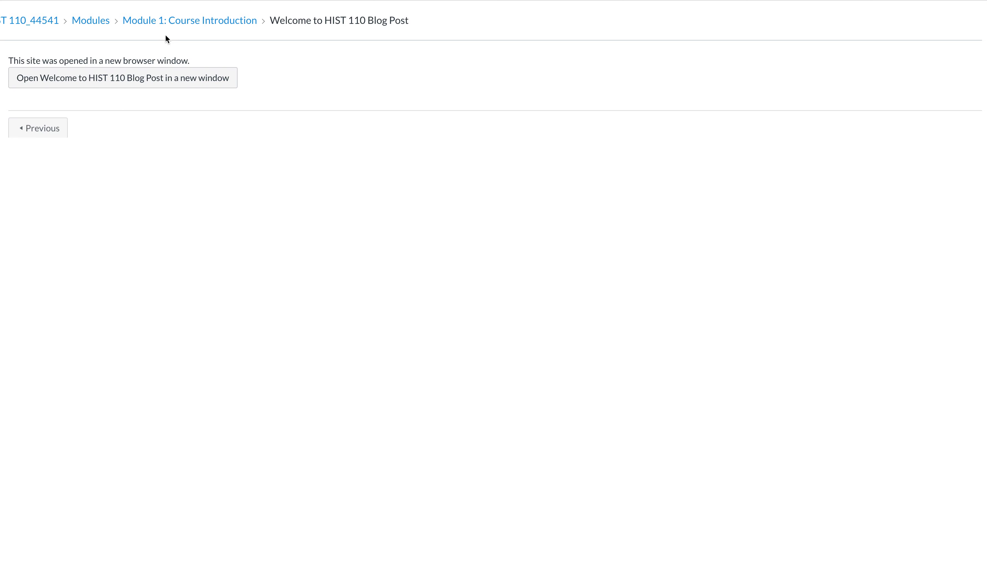
click(165, 83)
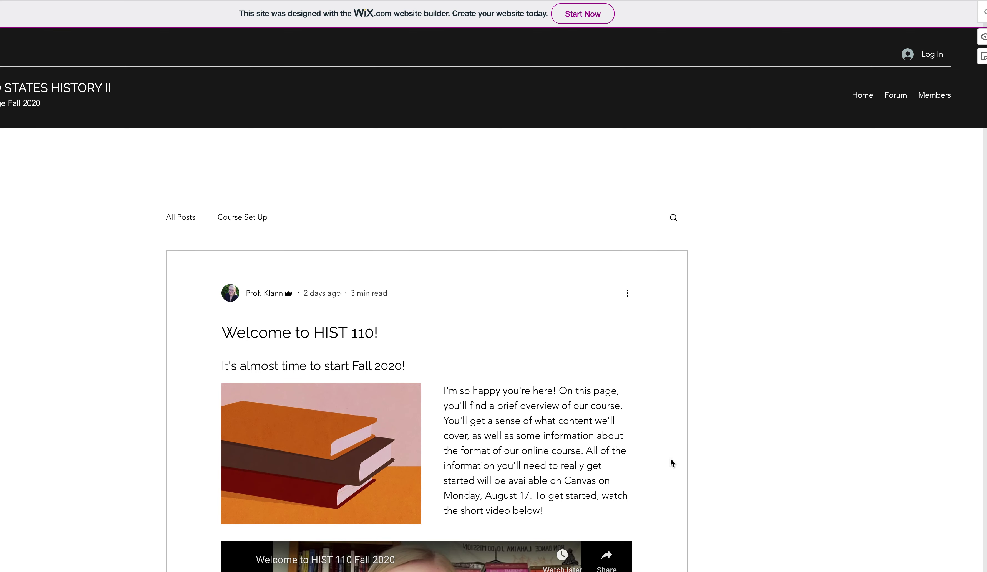
Scroll down to the welcome video and the 'What is this course all about?' section
scroll(670, 459, down, 2)
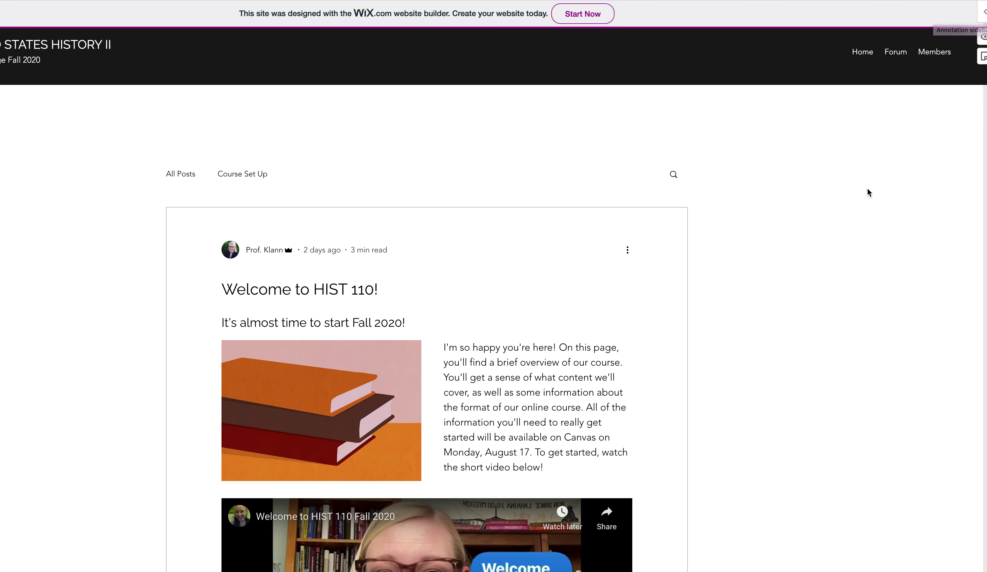
scroll(815, 236, down, 2)
scroll(814, 238, down, 6)
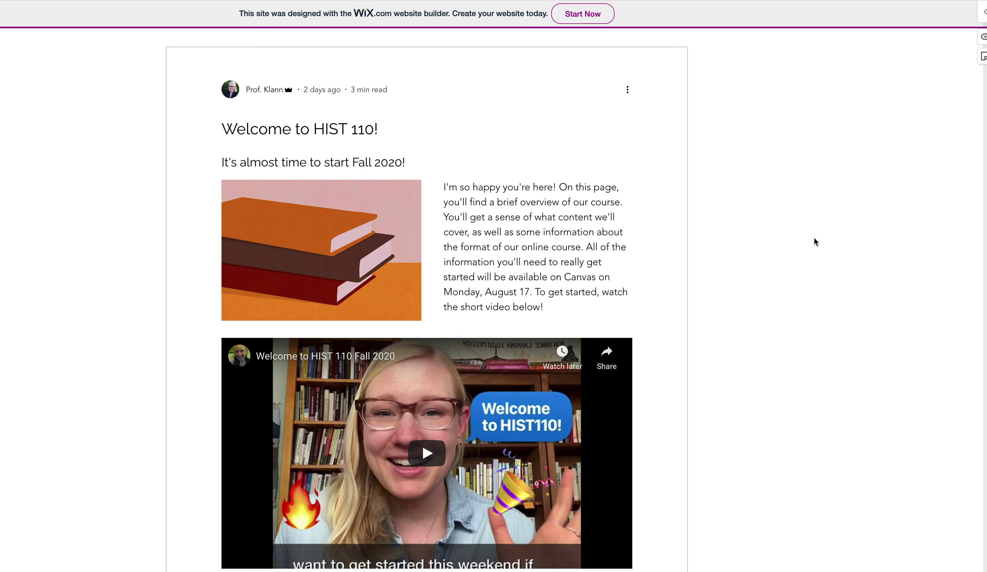
Open the Hypothesis sidebar and switch its group from Public to HIST 110 Fall 2020
click(982, 14)
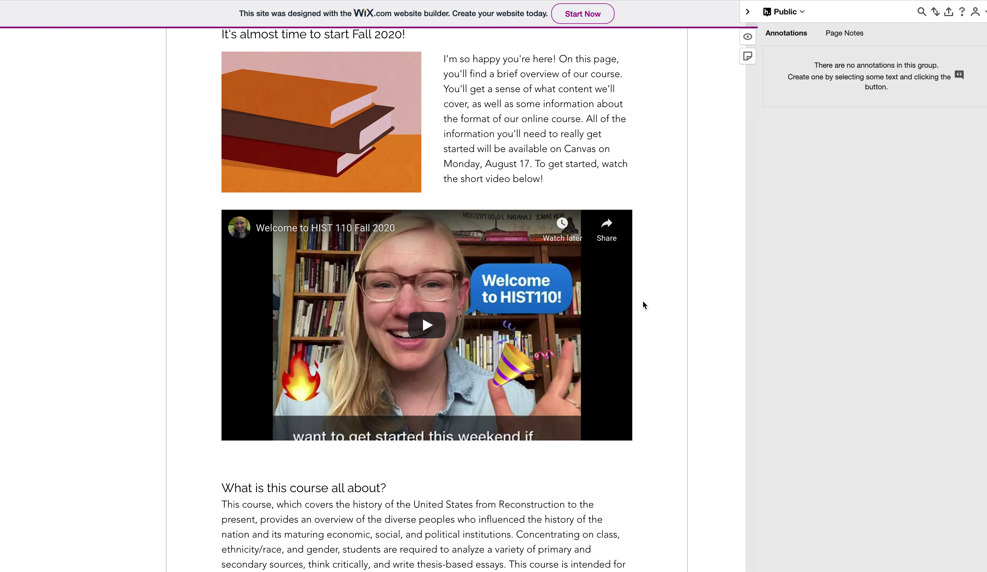
scroll(643, 301, up, 4)
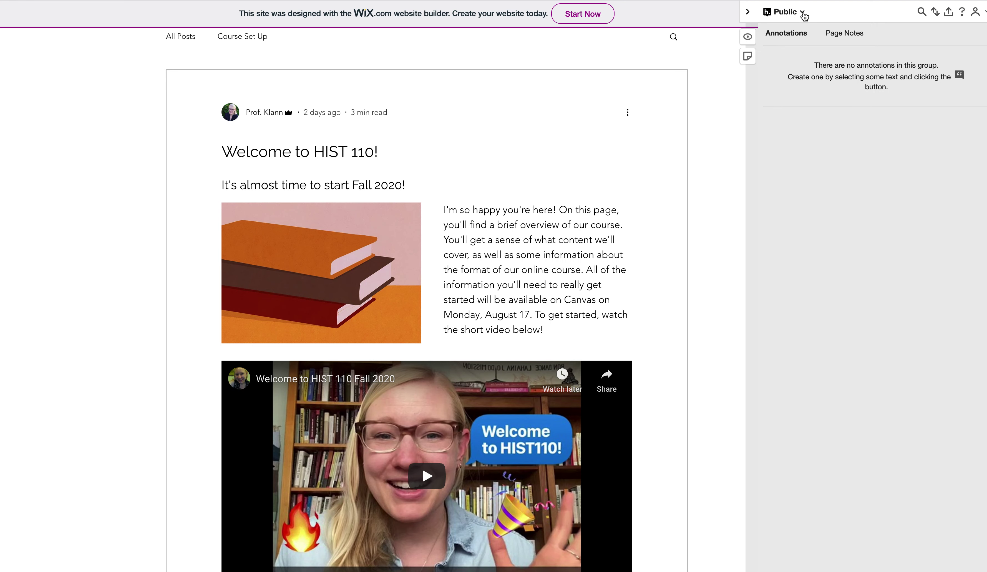
click(802, 12)
click(817, 97)
scroll(609, 293, down, 10)
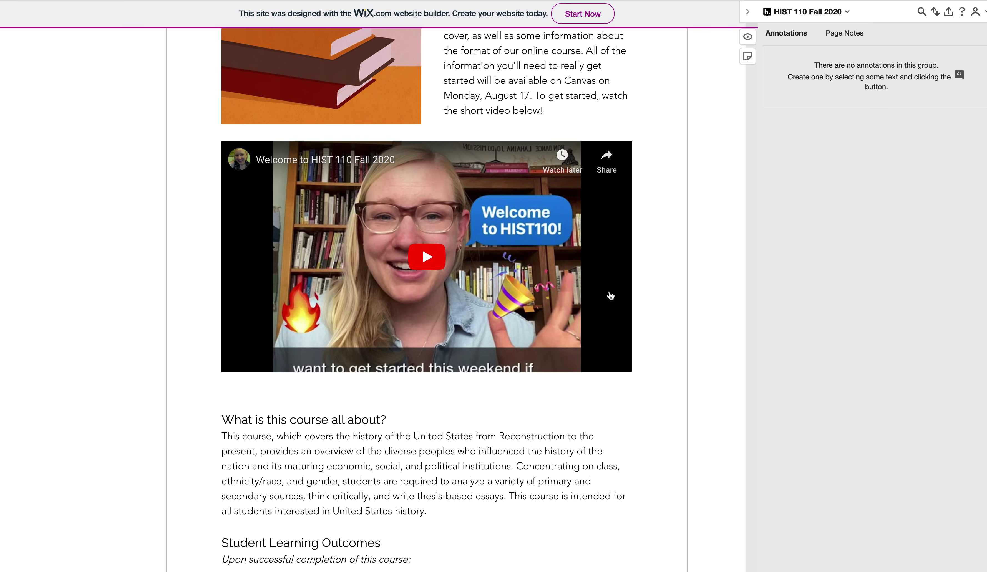
Annotate the word 'social' with 'What do you mean by "social"?' and post it to HIST 110 Fall 2020
scroll(609, 294, down, 1)
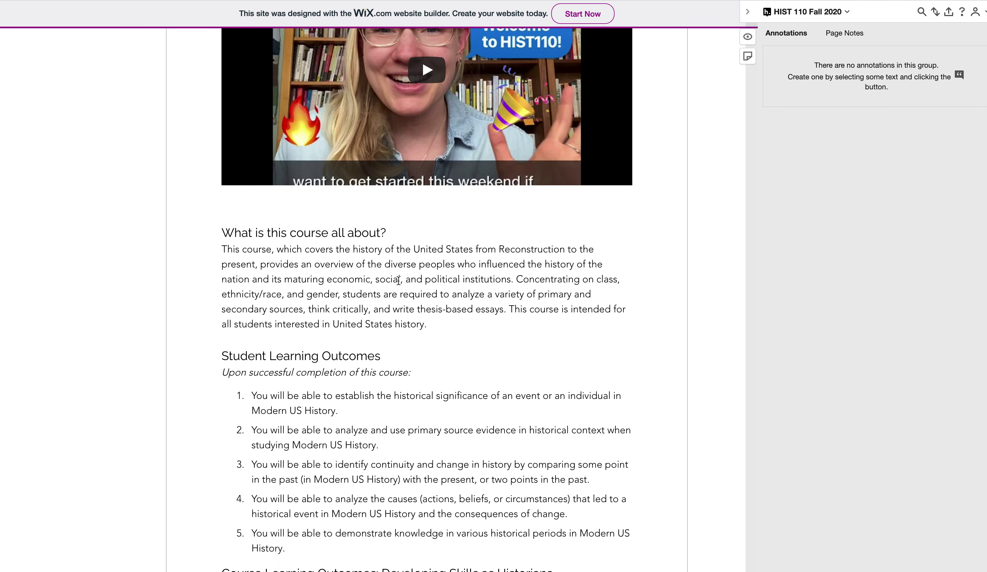
drag(376, 281, 400, 282)
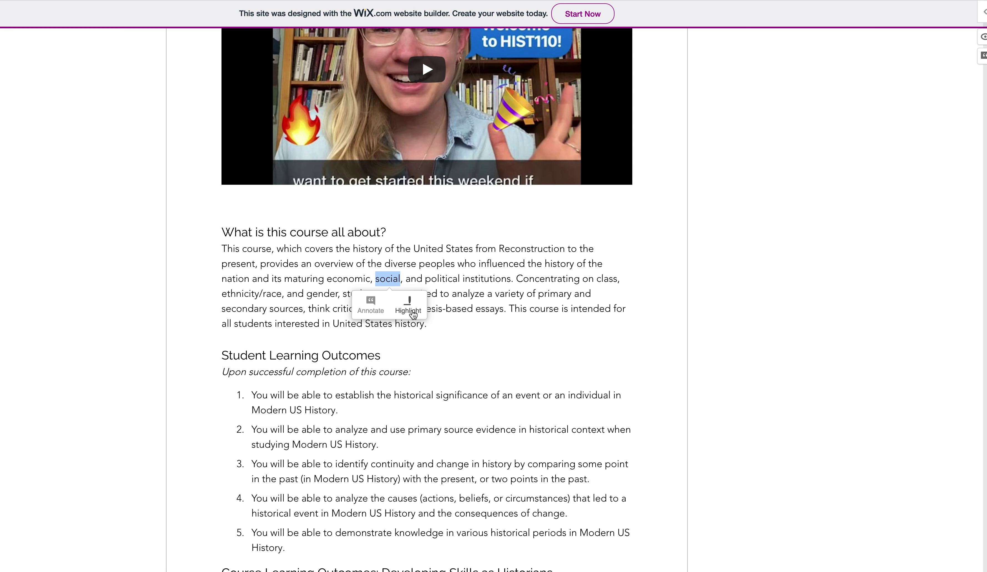
click(371, 306)
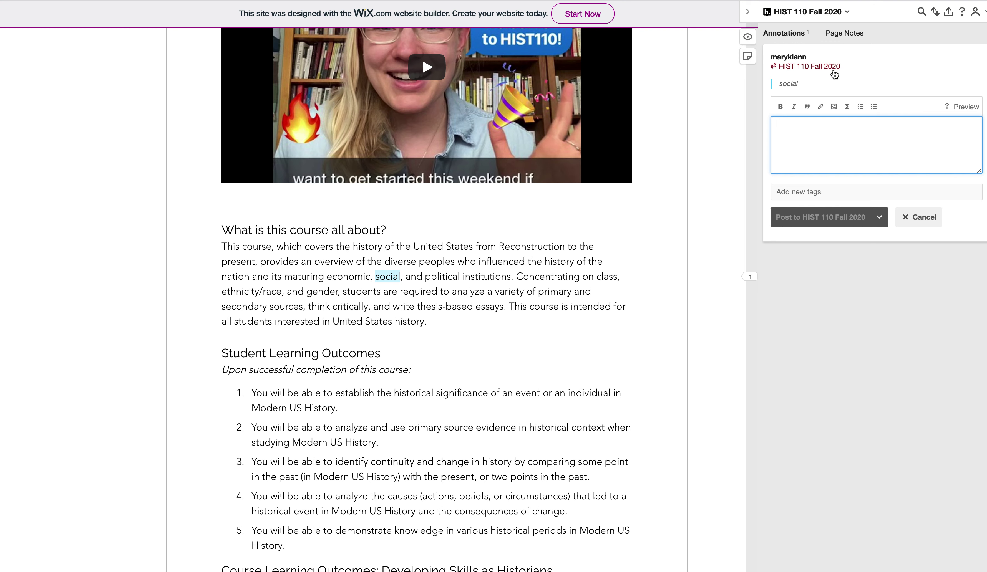
text(What do you me)
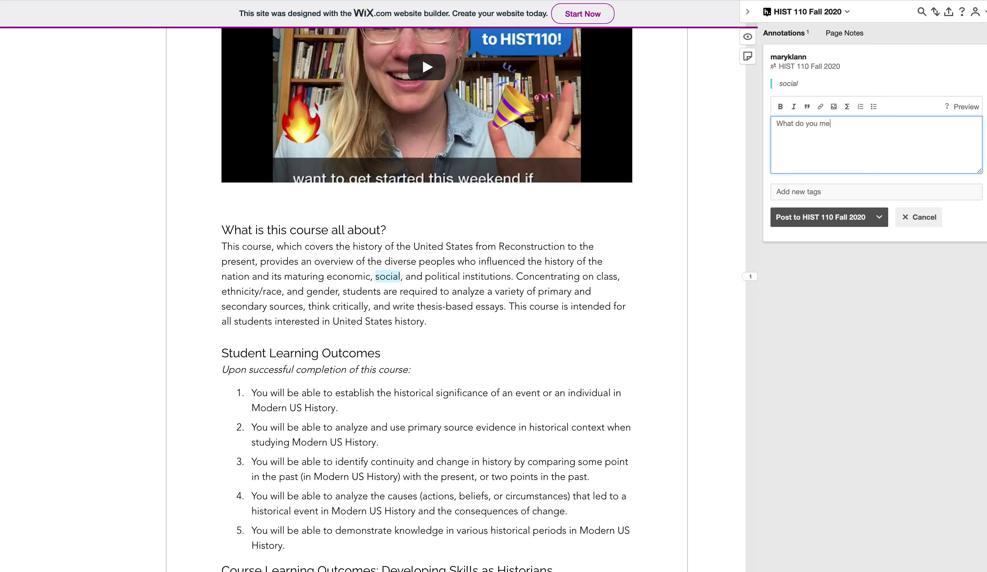
text(an by "social"?)
click(817, 219)
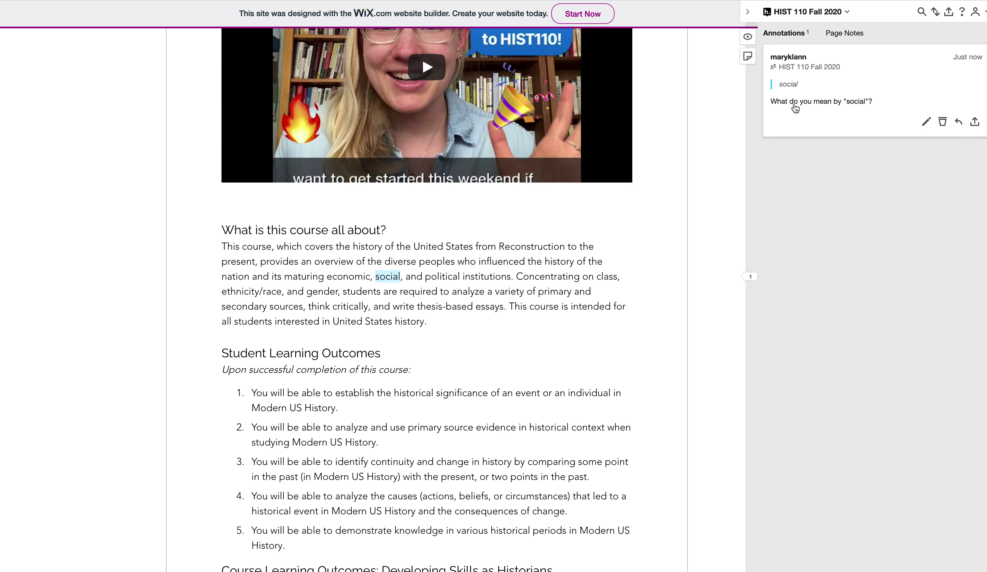
Collapse the sidebar, then reopen it filtered to the annotation on the highlighted 'social'
click(747, 11)
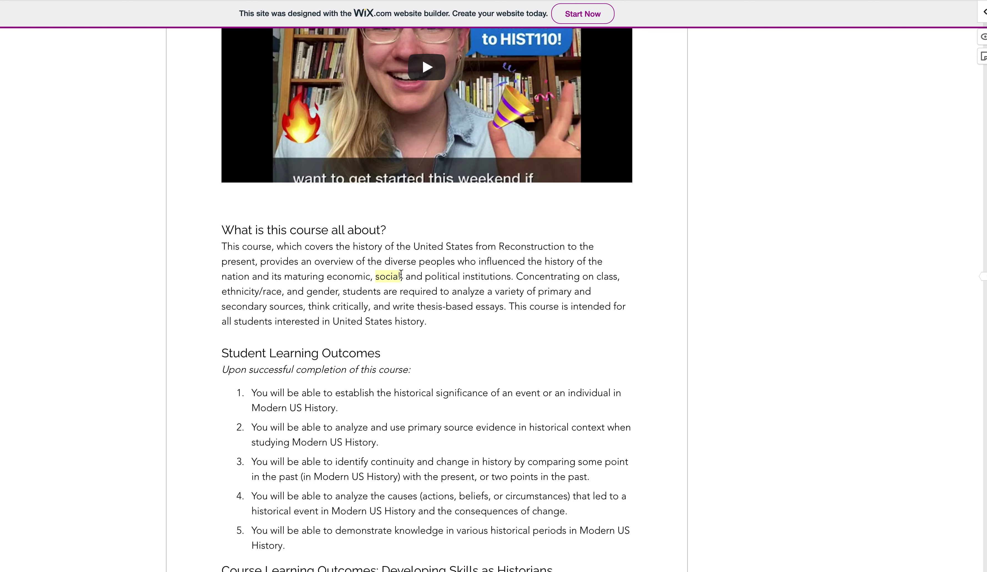
click(395, 276)
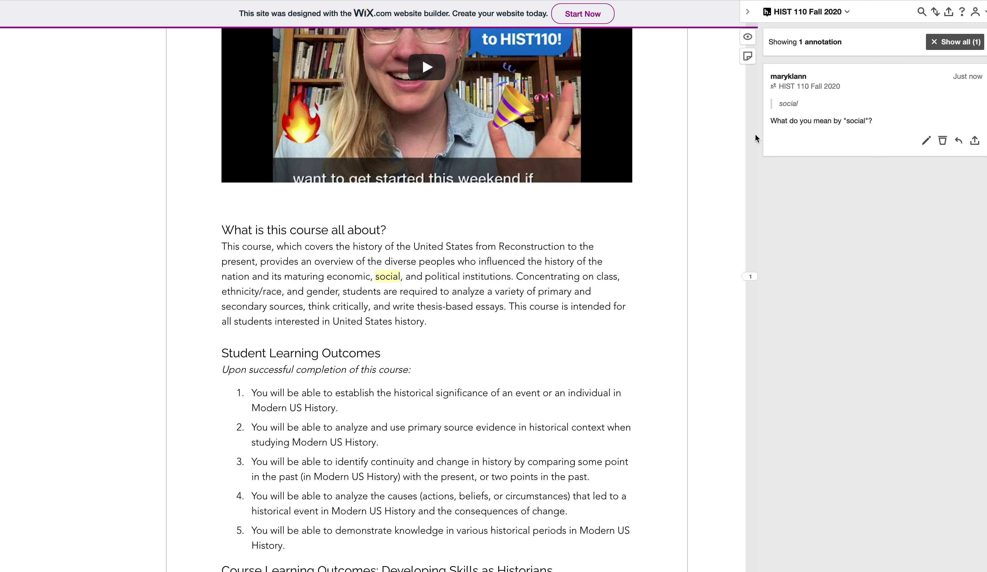
Draft a reply reading 'Answer the question here.' under the 'social' annotation
click(959, 142)
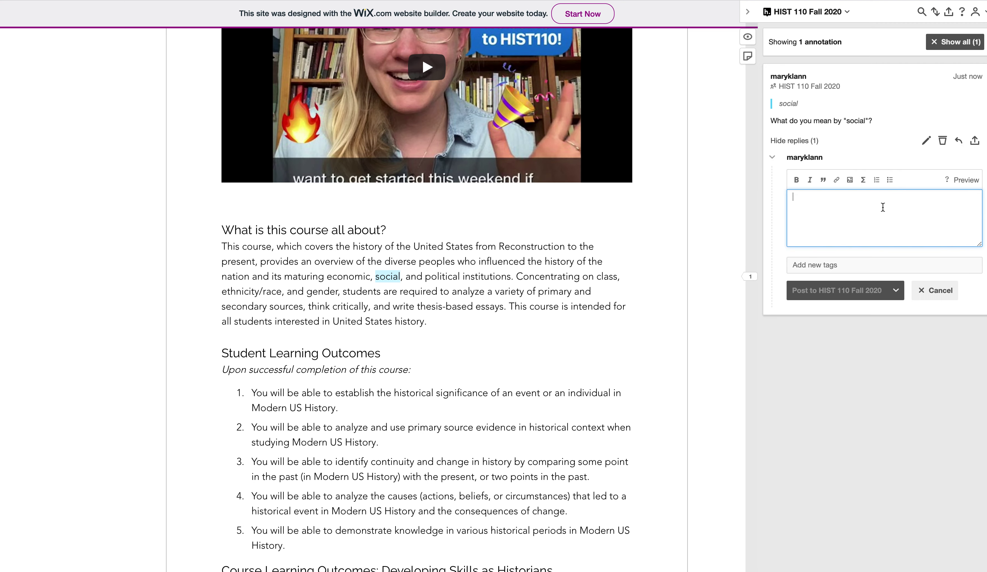
text(Answer the question here.)
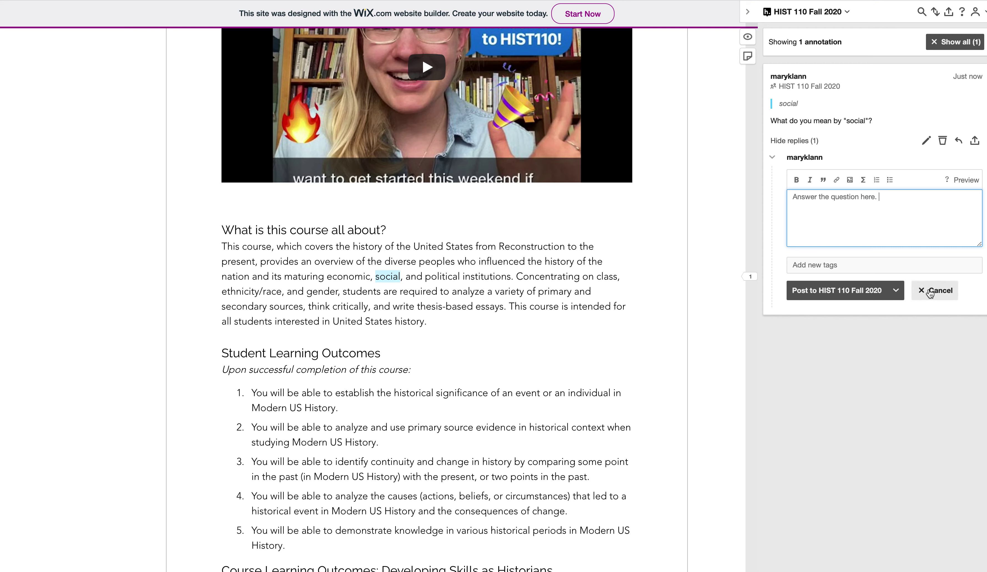
Cancel the reply draft and delete the 'social' annotation, confirming the deletion
click(929, 291)
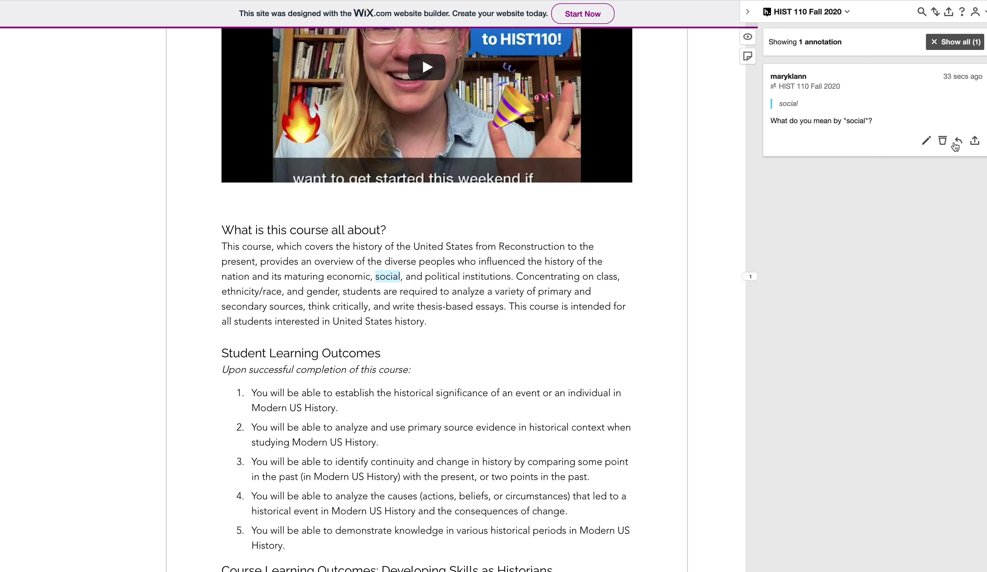
click(942, 142)
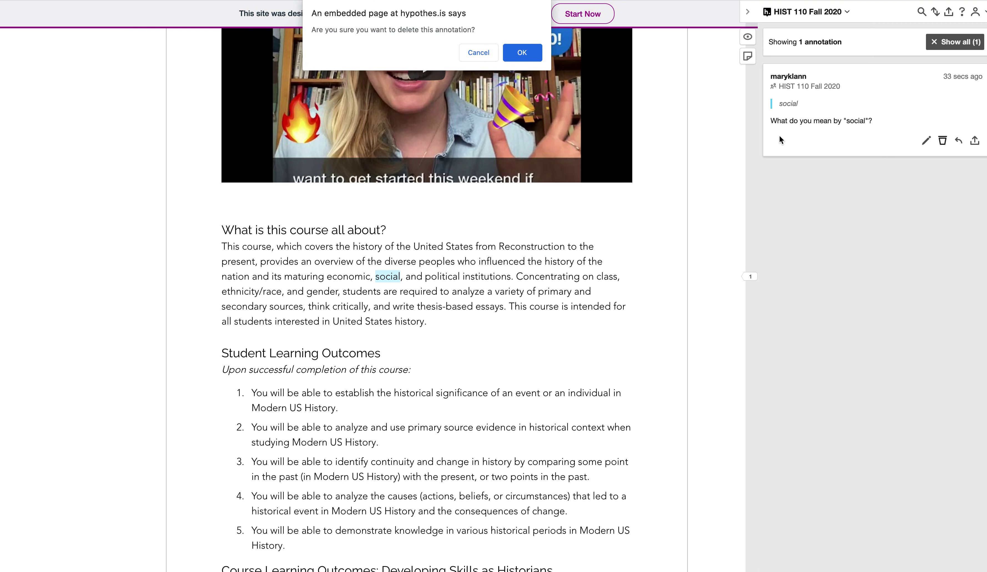
click(529, 52)
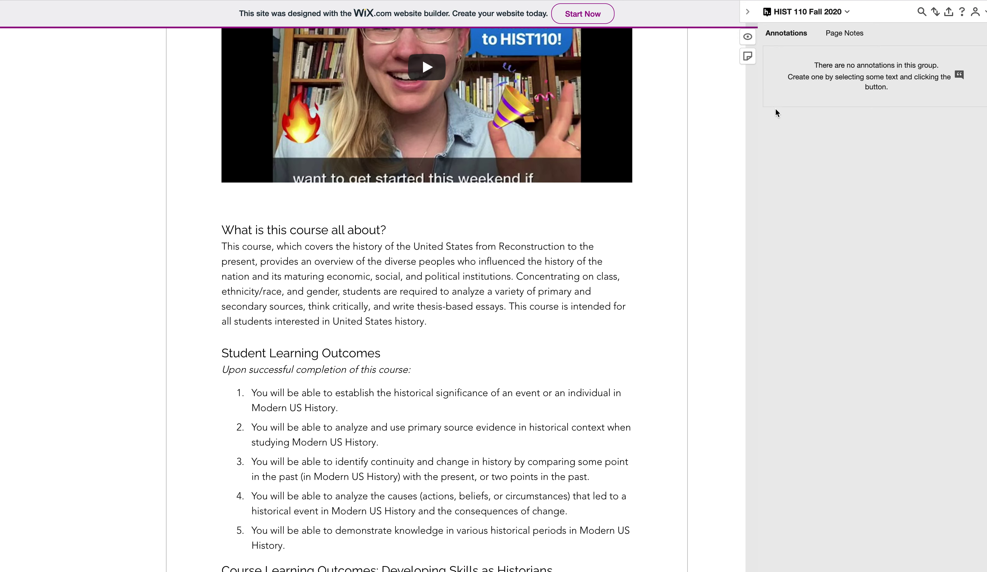
scroll(557, 383, down, 3)
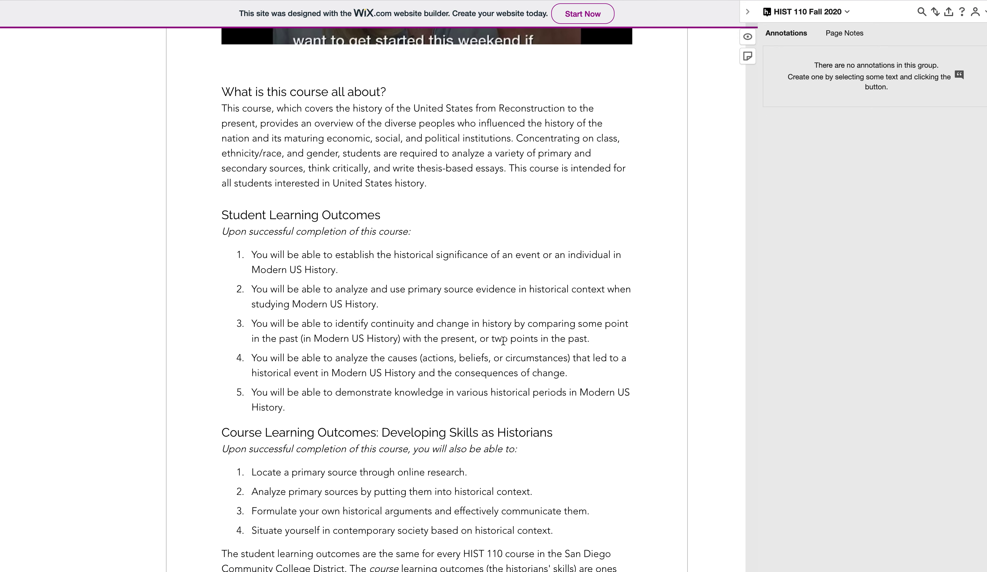
click(748, 38)
scroll(600, 234, down, 3)
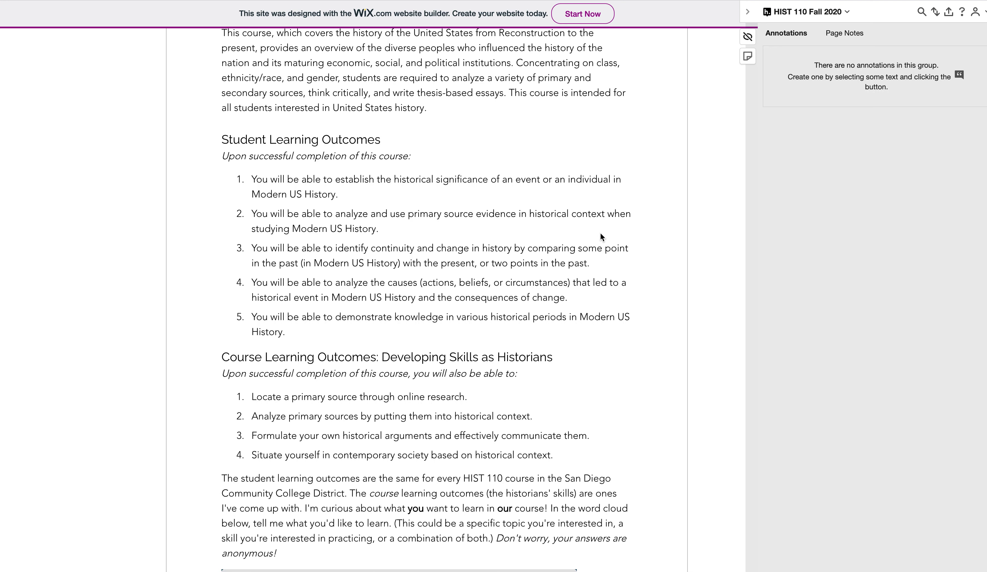
Turn highlights back on, then start a new page note and cancel it
click(747, 37)
click(747, 56)
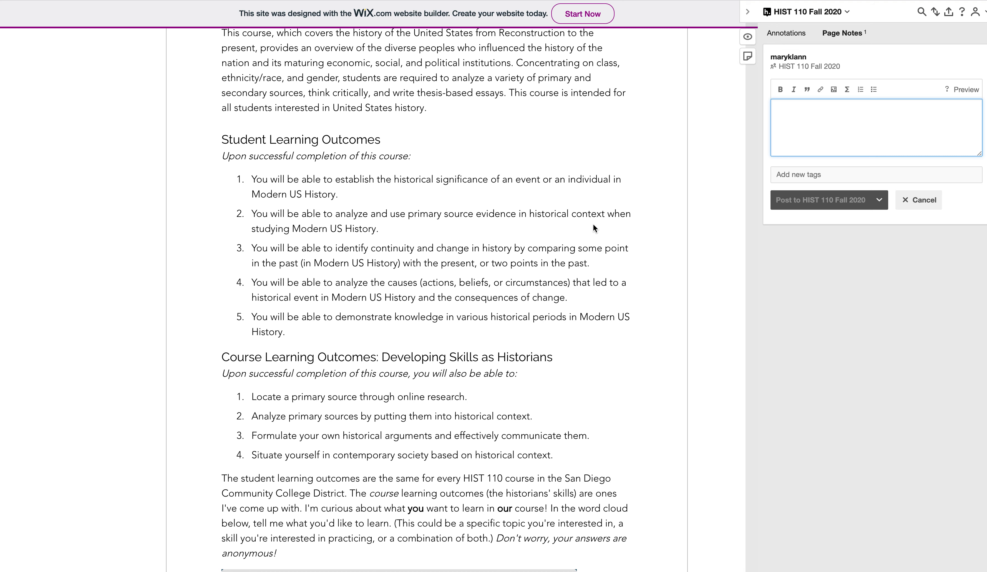
scroll(615, 262, down, 2)
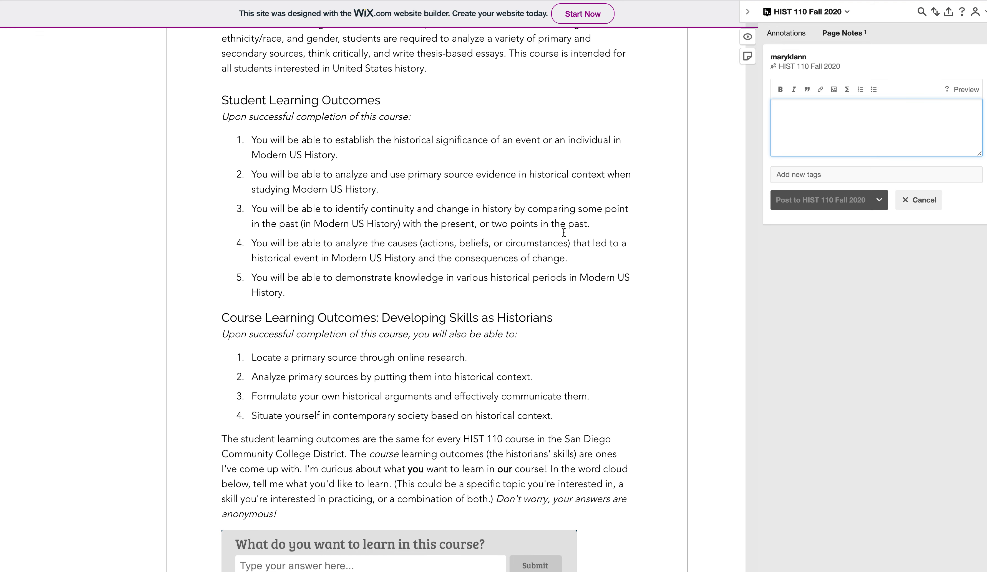
click(919, 202)
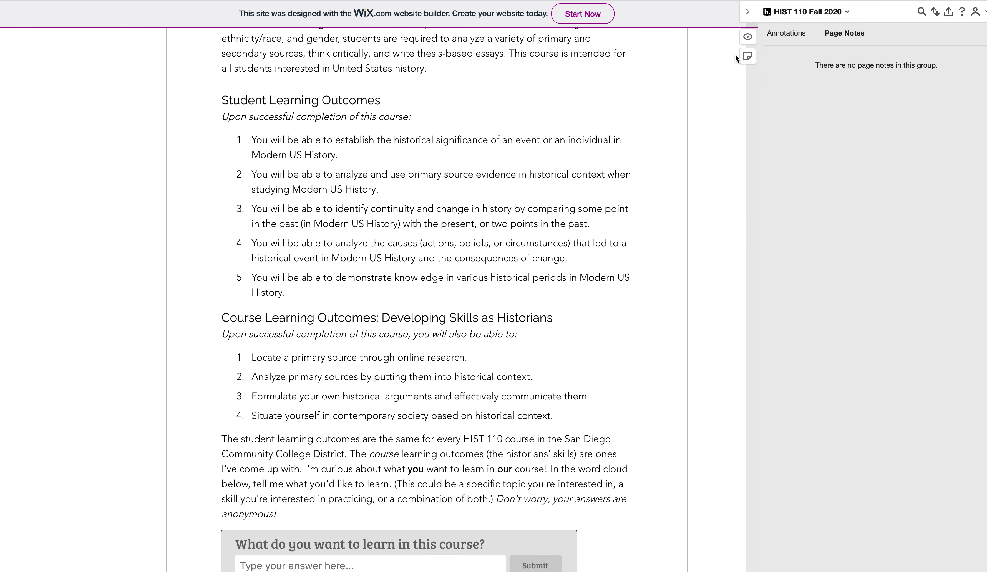
scroll(652, 206, down, 2)
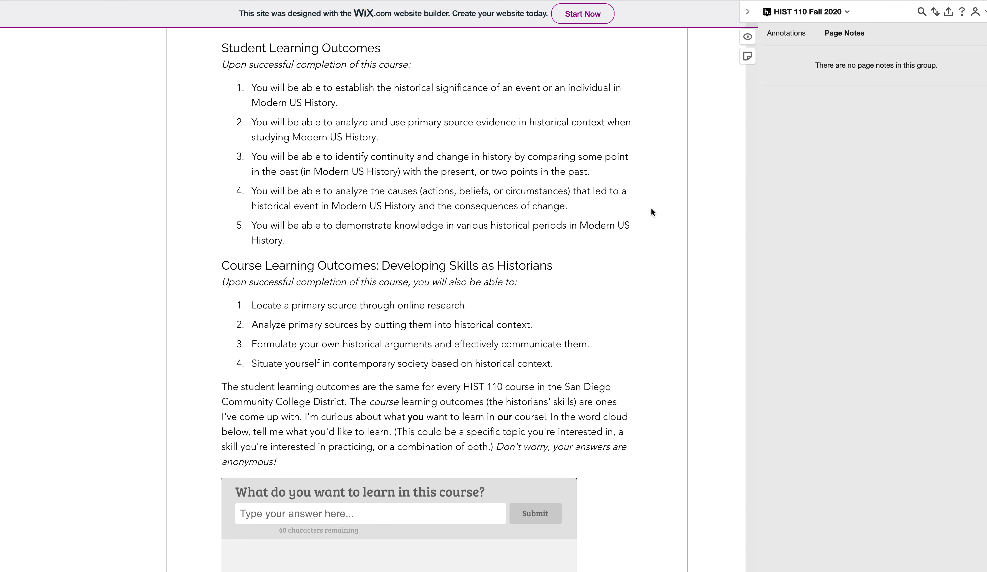